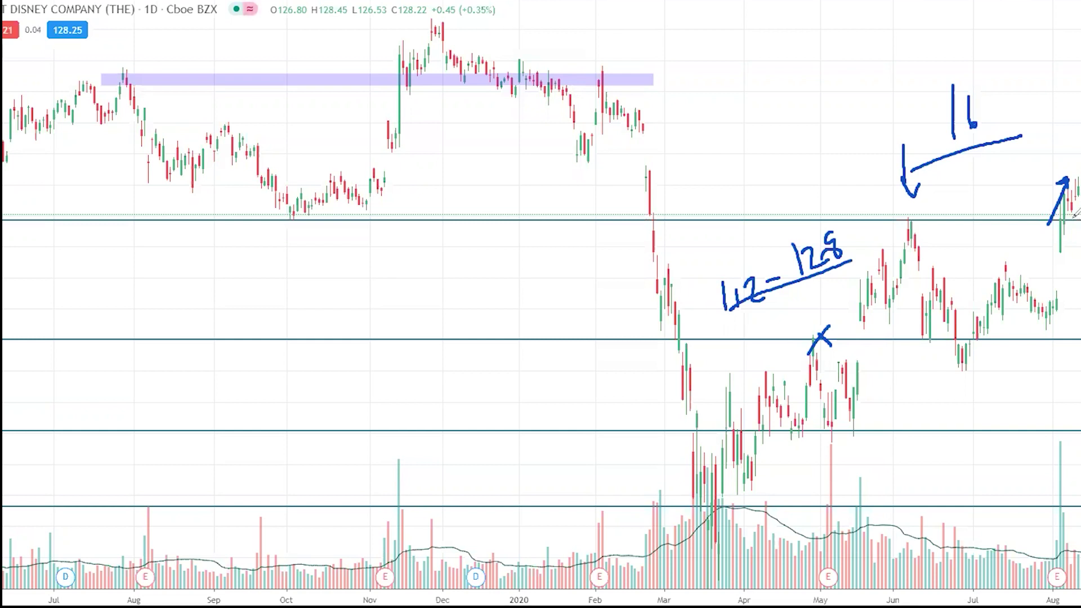
# - Annotate the Disney chart's June–August support with horizontal lines, a circle and upward arrows to the lows, and clear the ink
pyautogui.moveTo(949, 334)
pyautogui.mouseDown()
pyautogui.moveTo(1080, 326)
pyautogui.moveTo(1051, 324)
pyautogui.moveTo(1080, 294)
pyautogui.moveTo(1059, 295)
pyautogui.mouseUp()
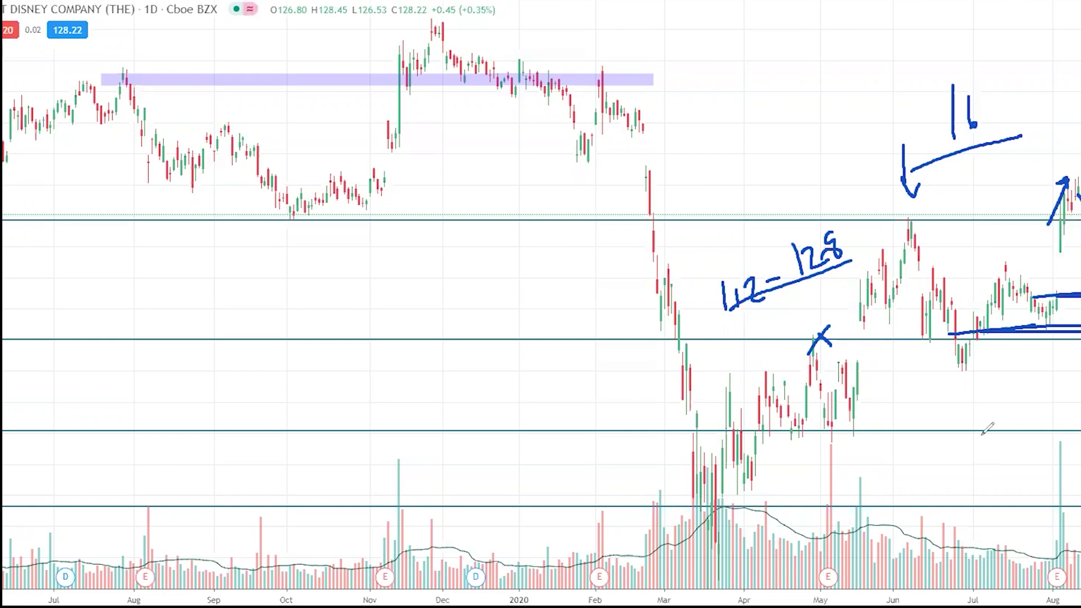
pyautogui.moveTo(928, 545)
pyautogui.mouseDown()
pyautogui.moveTo(932, 346)
pyautogui.moveTo(936, 493)
pyautogui.mouseUp()
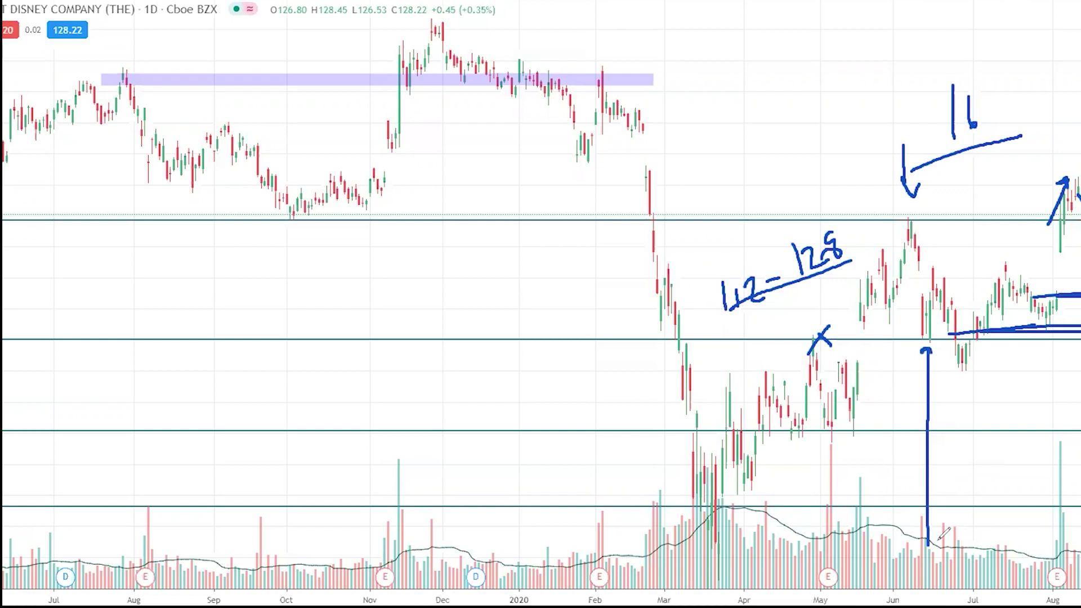
pyautogui.moveTo(953, 304)
pyautogui.mouseDown()
pyautogui.moveTo(951, 339)
pyautogui.moveTo(954, 315)
pyautogui.mouseUp()
pyautogui.moveTo(926, 511); pyautogui.dragTo(988, 551)
pyautogui.moveTo(981, 347)
pyautogui.mouseDown()
pyautogui.moveTo(988, 334)
pyautogui.moveTo(999, 349)
pyautogui.mouseUp()
pyautogui.moveTo(1053, 550); pyautogui.dragTo(1056, 340)
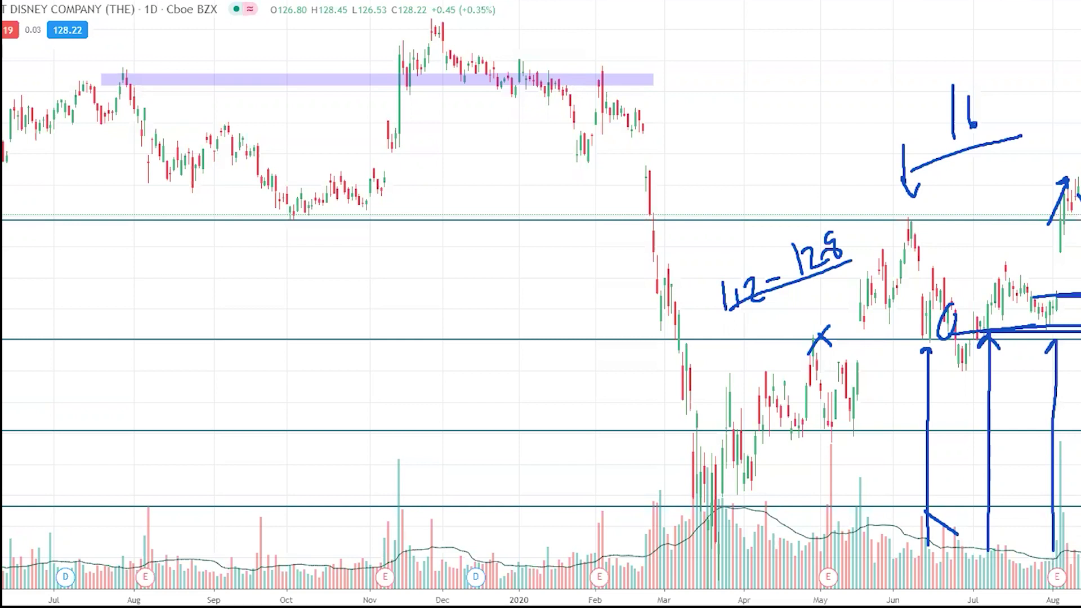
pyautogui.press('Escape')
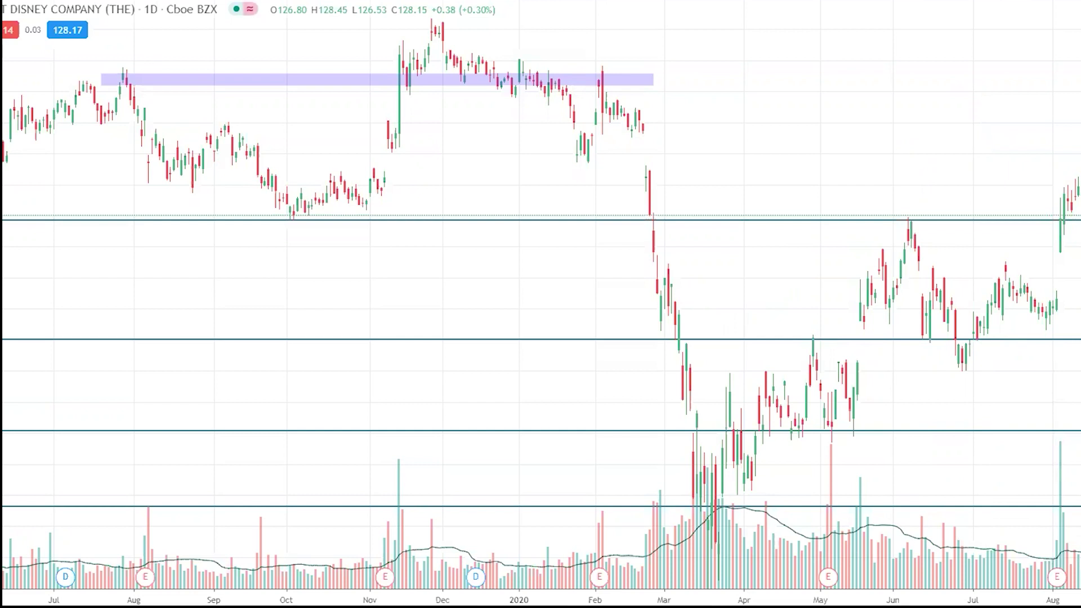
# - Trace a wavy line over the Disney volume bars from May to August, underline the August volume and erase the ink
pyautogui.moveTo(1026, 556); pyautogui.dragTo(1080, 557)
pyautogui.moveTo(840, 525); pyautogui.dragTo(1079, 527)
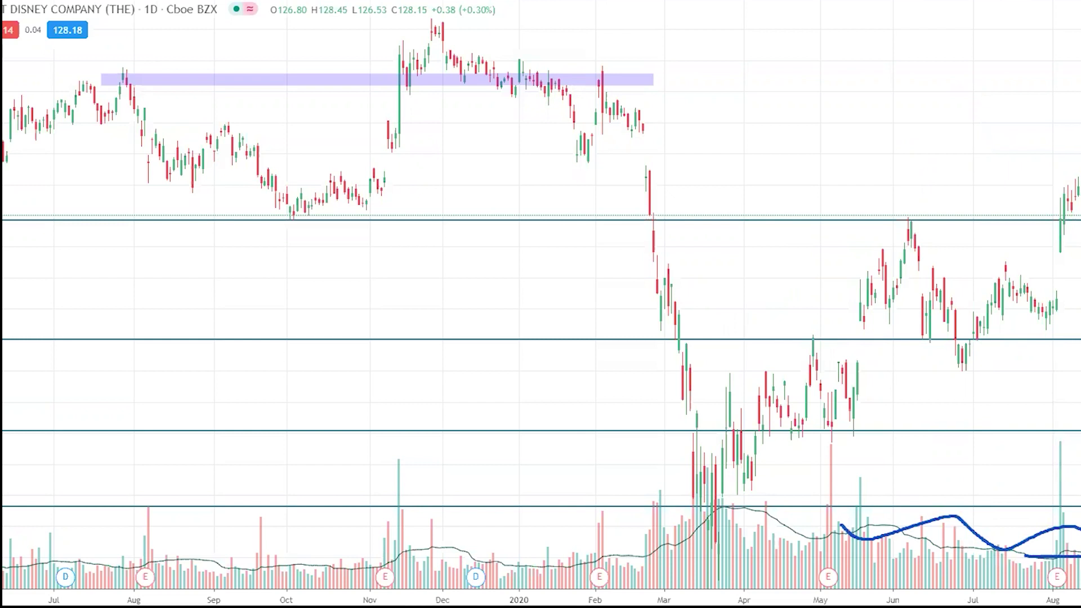
pyautogui.press('e')
# - Circle the early-August breakout at Disney's uppermost horizontal level, draw a stroke along that level and clear the ink
pyautogui.moveTo(1080, 211); pyautogui.dragTo(1080, 236)
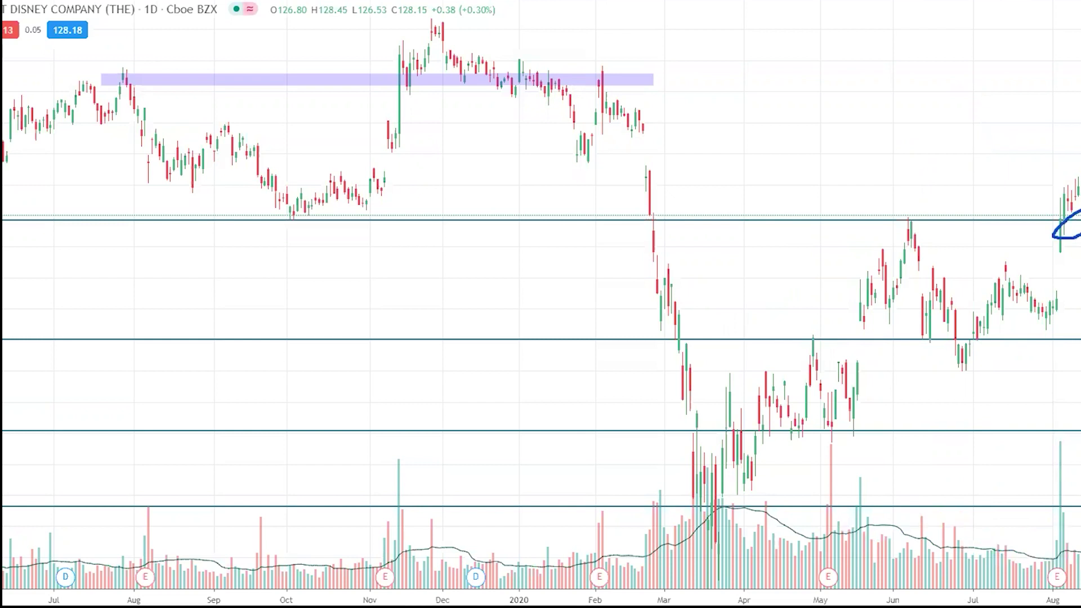
pyautogui.moveTo(993, 231); pyautogui.dragTo(1062, 223)
pyautogui.press('Escape')
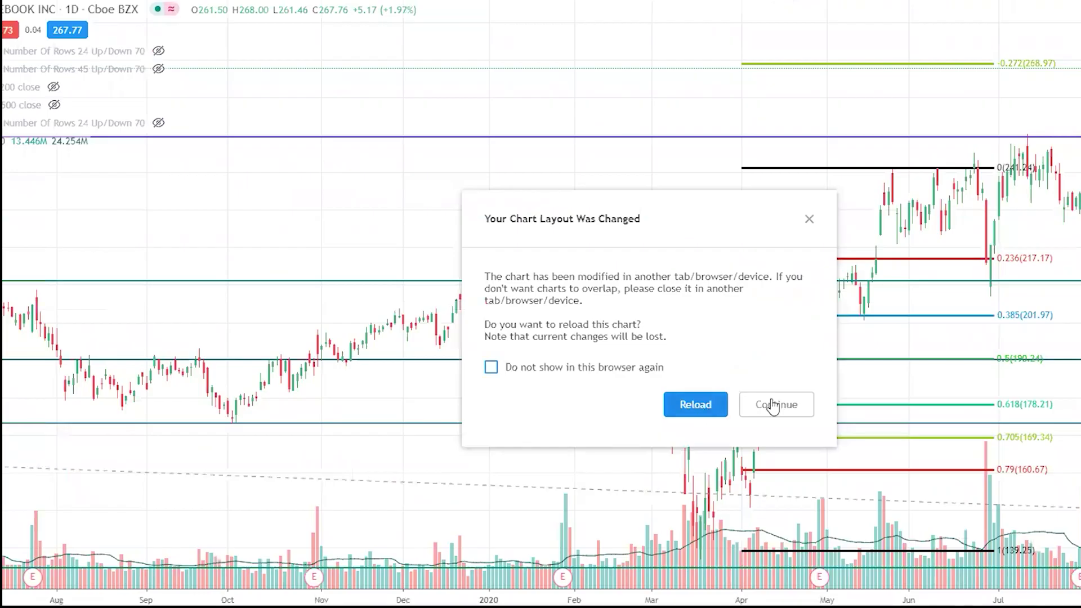
# - Keep the current Facebook chart layout and mark the late-January and February 2020 highs with crosses
pyautogui.click(772, 406)
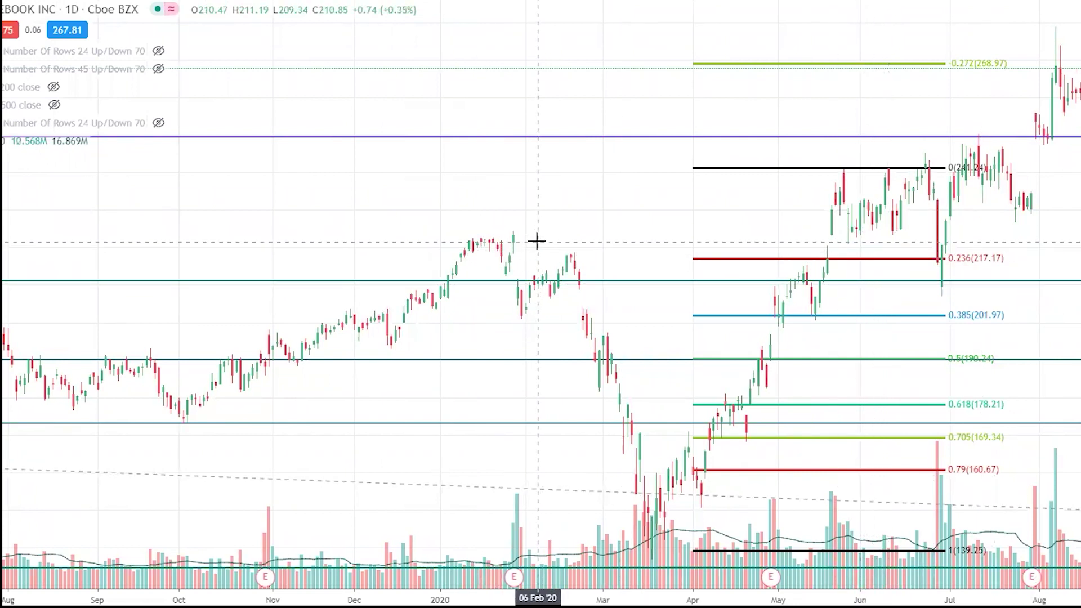
pyautogui.moveTo(578, 264); pyautogui.dragTo(568, 267)
pyautogui.moveTo(509, 239)
pyautogui.mouseDown()
pyautogui.moveTo(525, 252)
pyautogui.moveTo(529, 242)
pyautogui.mouseUp()
# - Trace Facebook's May rally, June drop and July recovery, circle the June low, point to its volume spike and cross the July high
pyautogui.moveTo(791, 329)
pyautogui.mouseDown()
pyautogui.moveTo(867, 183)
pyautogui.moveTo(934, 270)
pyautogui.moveTo(944, 227)
pyautogui.moveTo(964, 278)
pyautogui.moveTo(943, 319)
pyautogui.moveTo(939, 498)
pyautogui.moveTo(958, 472)
pyautogui.mouseUp()
pyautogui.moveTo(957, 251)
pyautogui.mouseDown()
pyautogui.moveTo(887, 252)
pyautogui.moveTo(1008, 253)
pyautogui.mouseUp()
pyautogui.moveTo(1019, 383)
pyautogui.mouseDown()
pyautogui.moveTo(946, 485)
pyautogui.moveTo(1000, 481)
pyautogui.mouseUp()
pyautogui.moveTo(951, 265); pyautogui.dragTo(986, 134)
pyautogui.moveTo(987, 115); pyautogui.dragTo(976, 137)
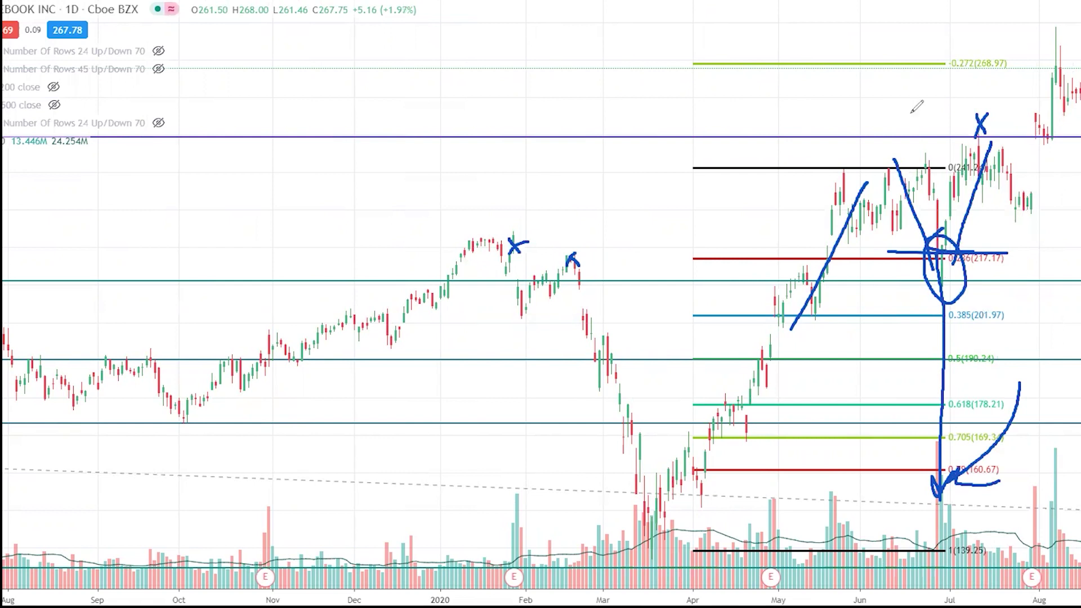
# - Point to Facebook's July high, trace the August surge, mark its volume spike and decline, and outline the purple resistance level
pyautogui.moveTo(940, 60); pyautogui.dragTo(968, 115)
pyautogui.moveTo(959, 107); pyautogui.dragTo(968, 115)
pyautogui.moveTo(1046, 149); pyautogui.dragTo(1067, 25)
pyautogui.moveTo(1044, 427); pyautogui.dragTo(1050, 421)
pyautogui.moveTo(1063, 531); pyautogui.dragTo(1077, 551)
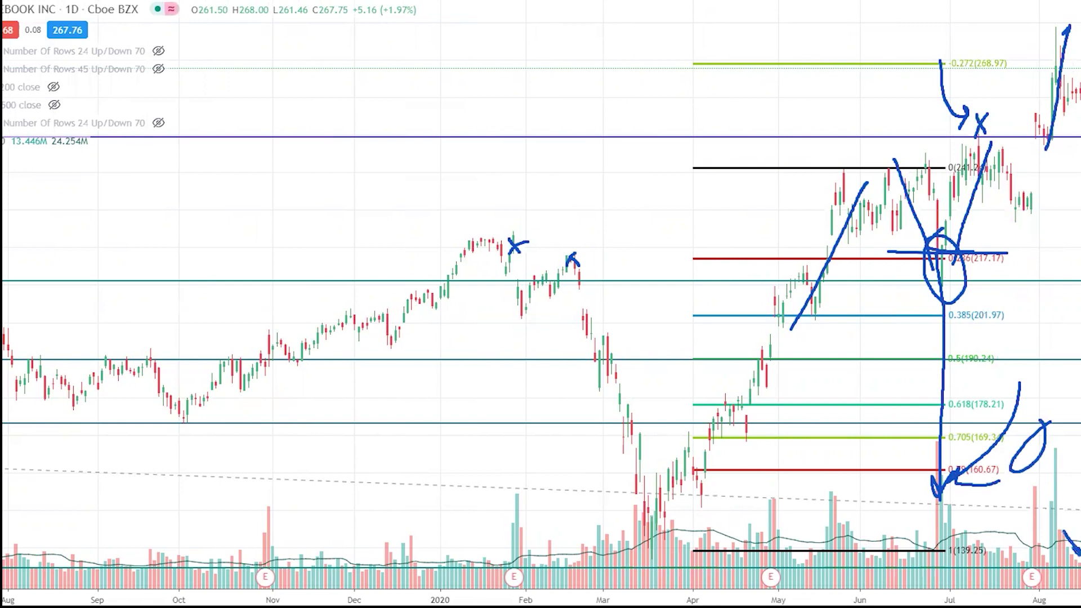
pyautogui.moveTo(908, 136)
pyautogui.mouseDown()
pyautogui.moveTo(1058, 136)
pyautogui.moveTo(870, 144)
pyautogui.mouseUp()
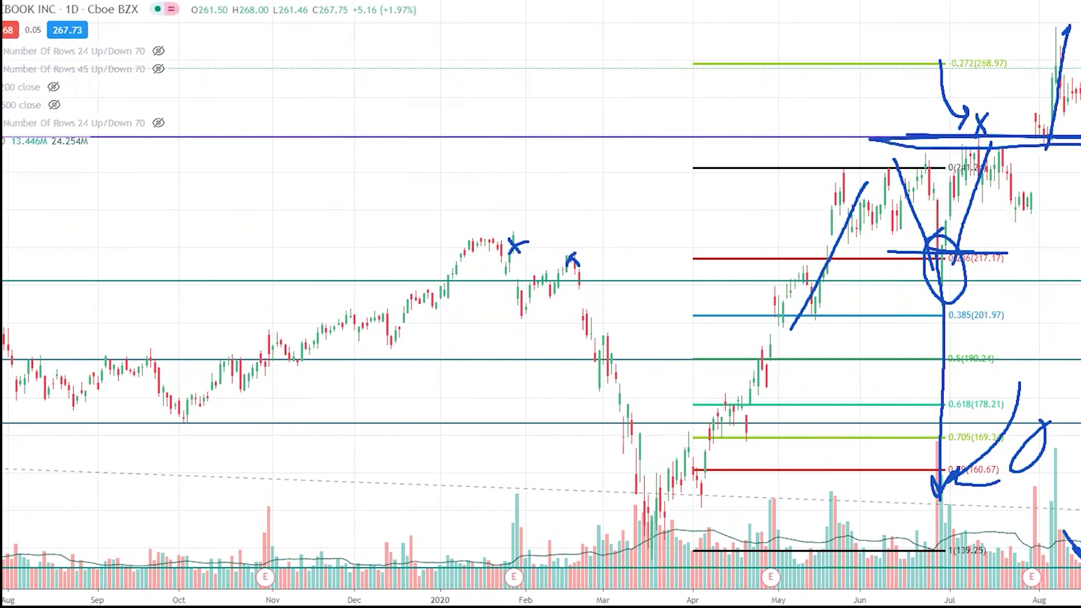
pyautogui.moveTo(1066, 292); pyautogui.dragTo(1080, 286)
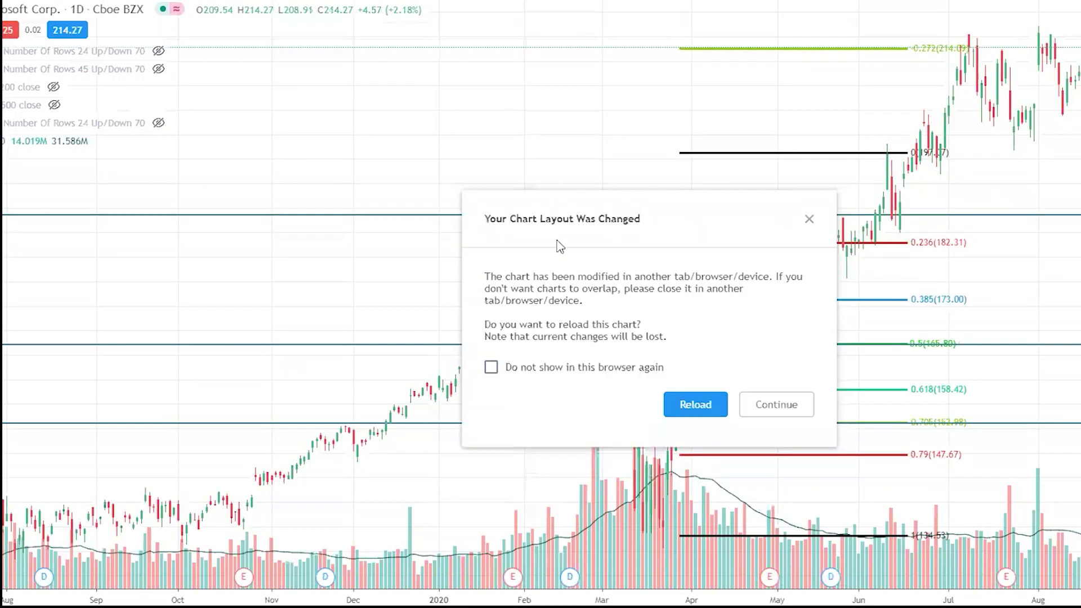
# - Keep the current Microsoft chart layout and mark the February 2020 high with a cross and a horizontal line extending to late June
pyautogui.click(775, 405)
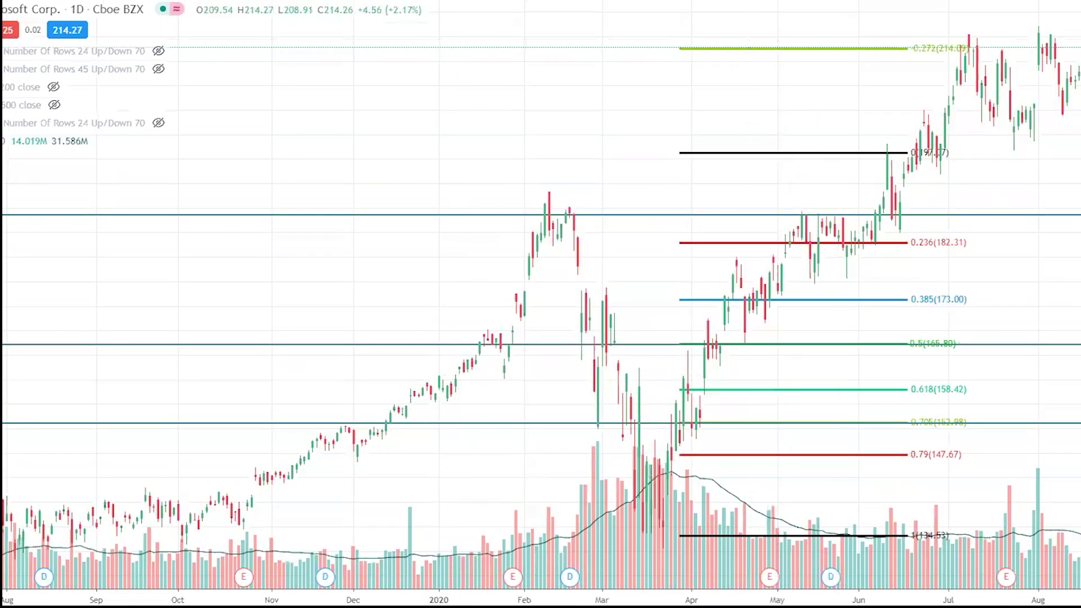
pyautogui.moveTo(685, 144); pyautogui.dragTo(653, 146)
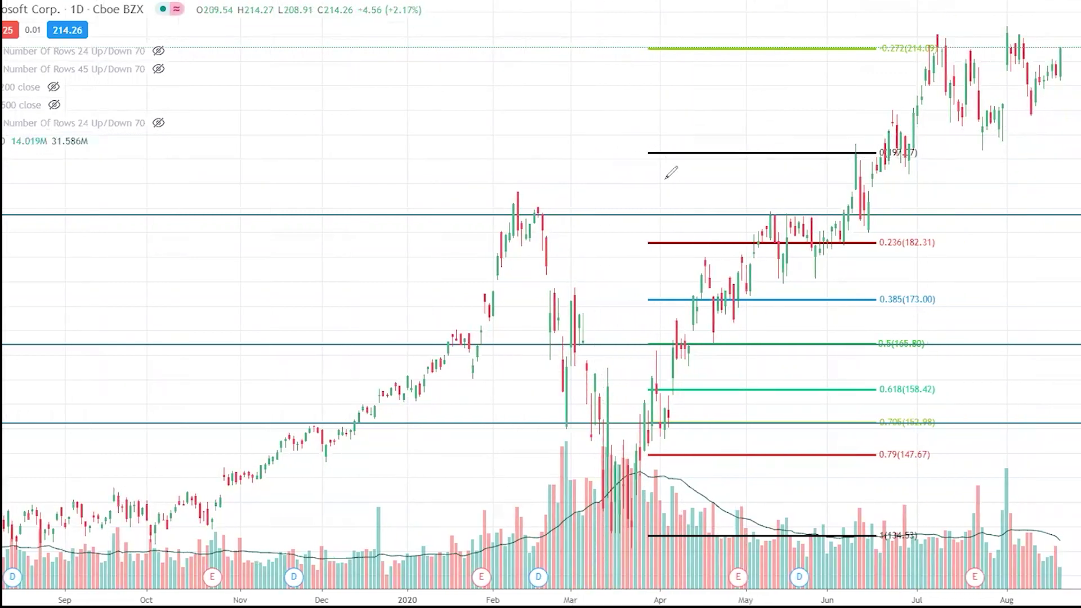
pyautogui.moveTo(479, 184); pyautogui.dragTo(912, 196)
pyautogui.moveTo(510, 180); pyautogui.dragTo(523, 194)
pyautogui.moveTo(512, 195); pyautogui.dragTo(540, 171)
# - Mark Microsoft's late-June high with a cross and a horizontal line extending into August
pyautogui.moveTo(850, 115); pyautogui.dragTo(1048, 108)
pyautogui.moveTo(881, 96); pyautogui.dragTo(891, 110)
pyautogui.moveTo(890, 96); pyautogui.dragTo(882, 112)
# - Circle Microsoft's late-July lows and connect them with long vertical arrows to the volume spikes below
pyautogui.moveTo(977, 208); pyautogui.dragTo(977, 248)
pyautogui.moveTo(983, 180); pyautogui.dragTo(977, 158)
pyautogui.moveTo(979, 120); pyautogui.dragTo(983, 129)
pyautogui.moveTo(975, 229); pyautogui.dragTo(989, 418)
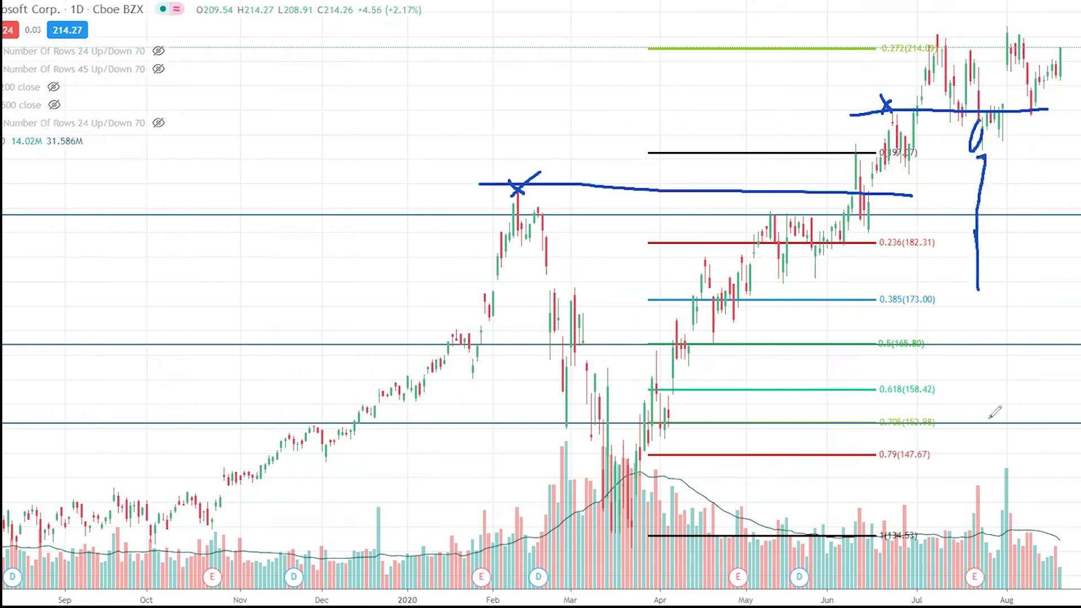
pyautogui.moveTo(978, 290); pyautogui.dragTo(1004, 486)
pyautogui.moveTo(1008, 148); pyautogui.dragTo(995, 465)
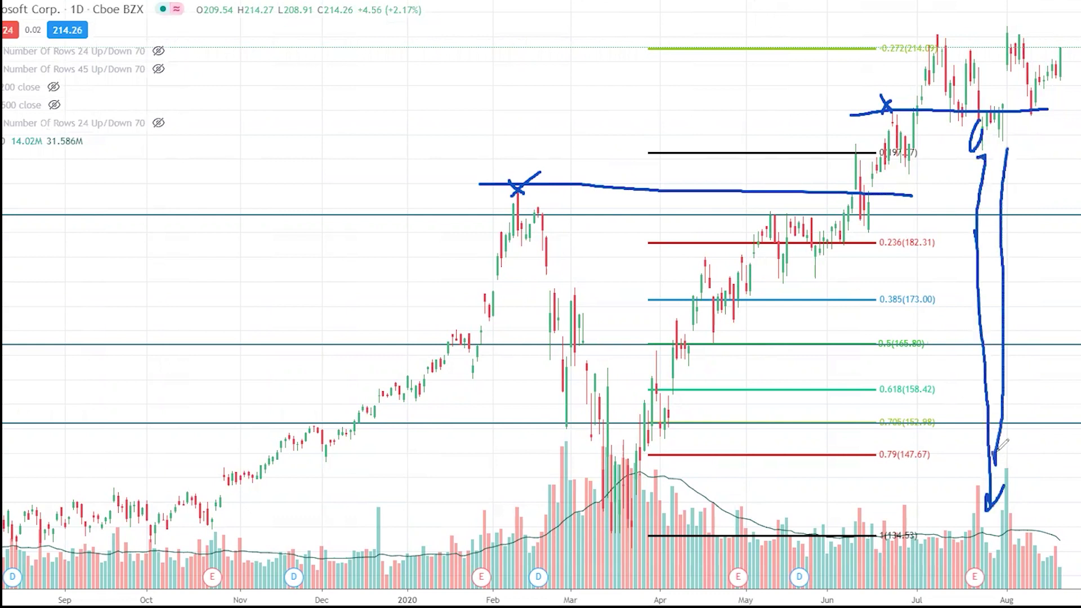
pyautogui.moveTo(994, 115); pyautogui.dragTo(989, 113)
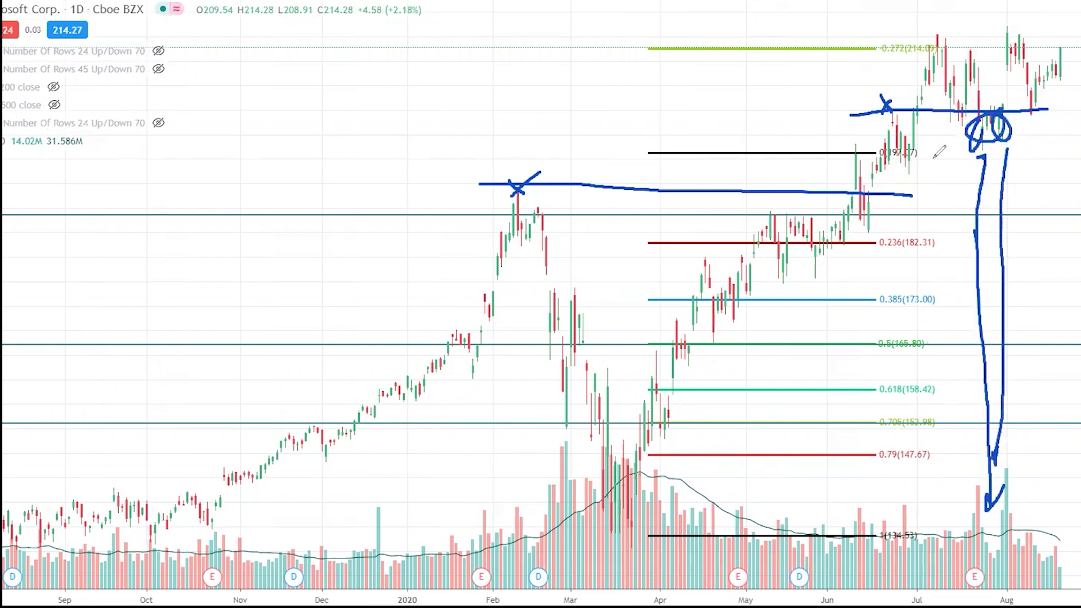
# - Draw a support line below Microsoft's late-July lows, trace the rebound, add a resistance line at the highs and clear the ink
pyautogui.moveTo(933, 163); pyautogui.dragTo(1080, 161)
pyautogui.moveTo(996, 129); pyautogui.dragTo(1008, 25)
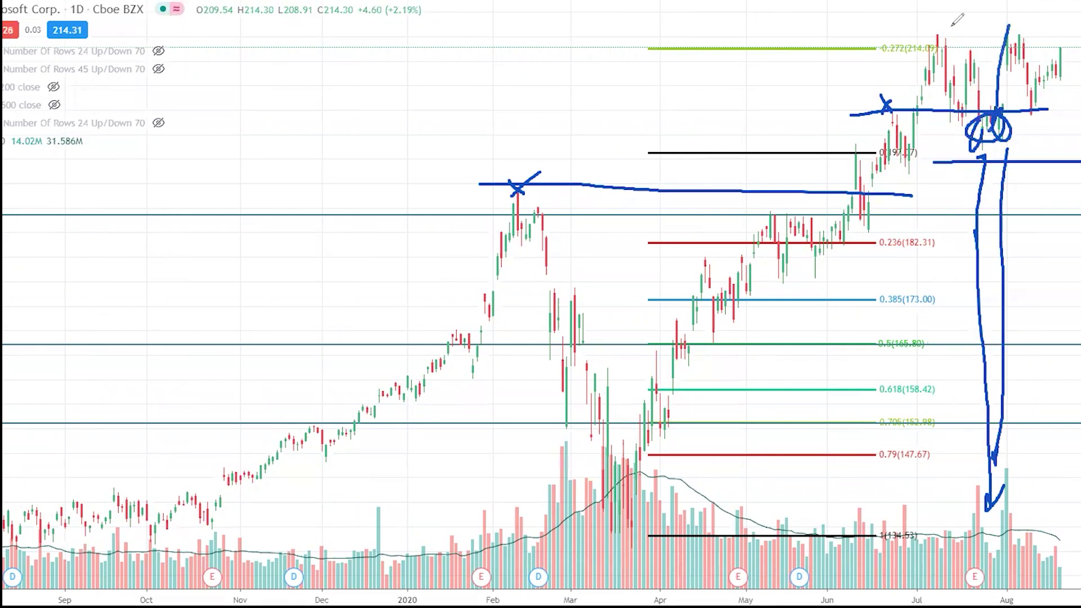
pyautogui.moveTo(852, 27); pyautogui.dragTo(1080, 35)
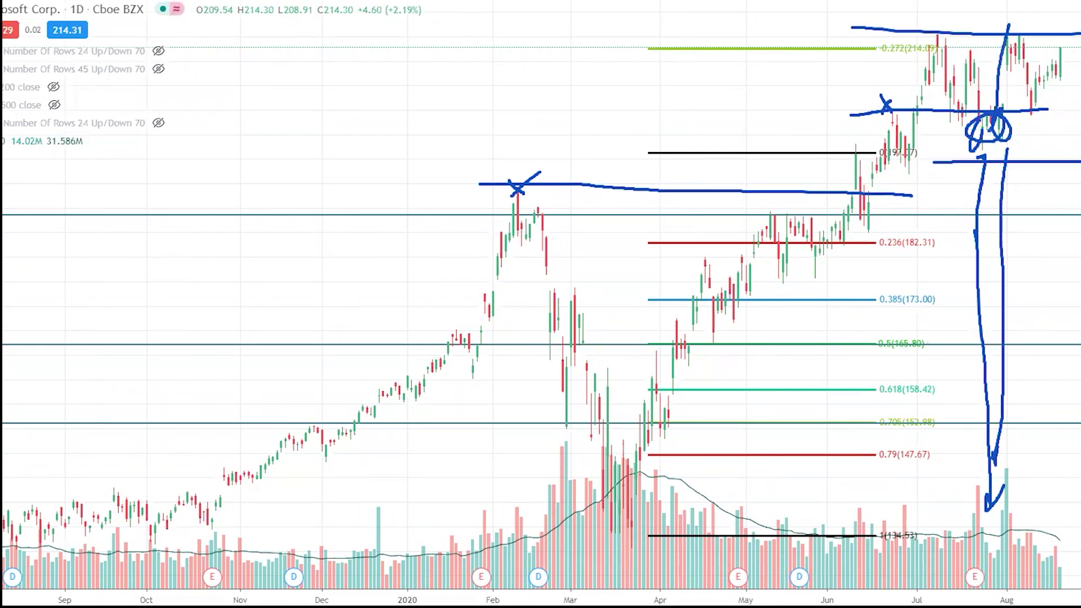
pyautogui.moveTo(1080, 225); pyautogui.dragTo(1080, 326)
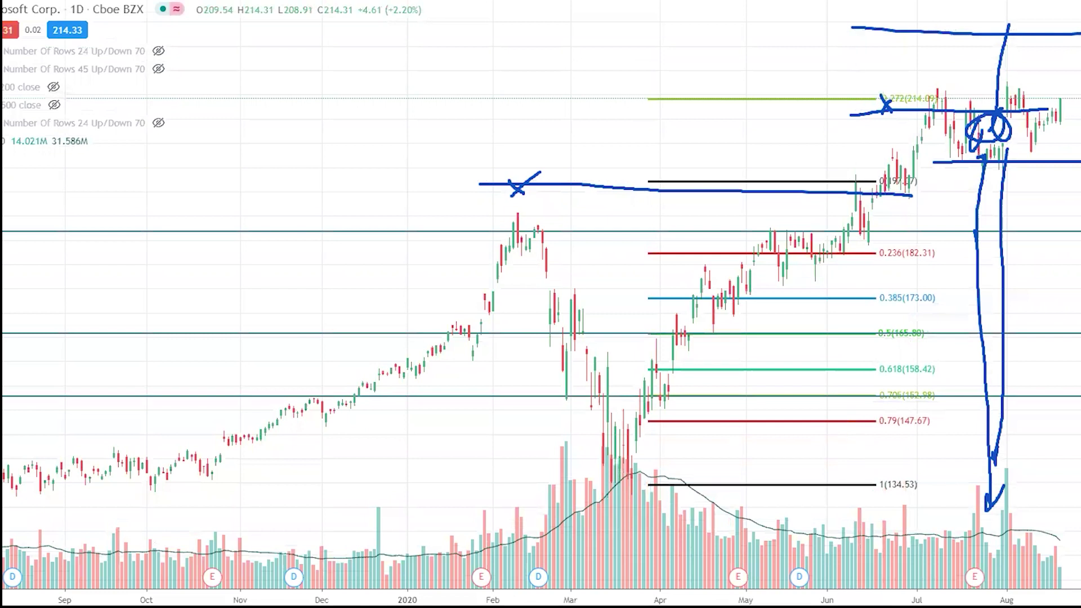
pyautogui.press('Escape')
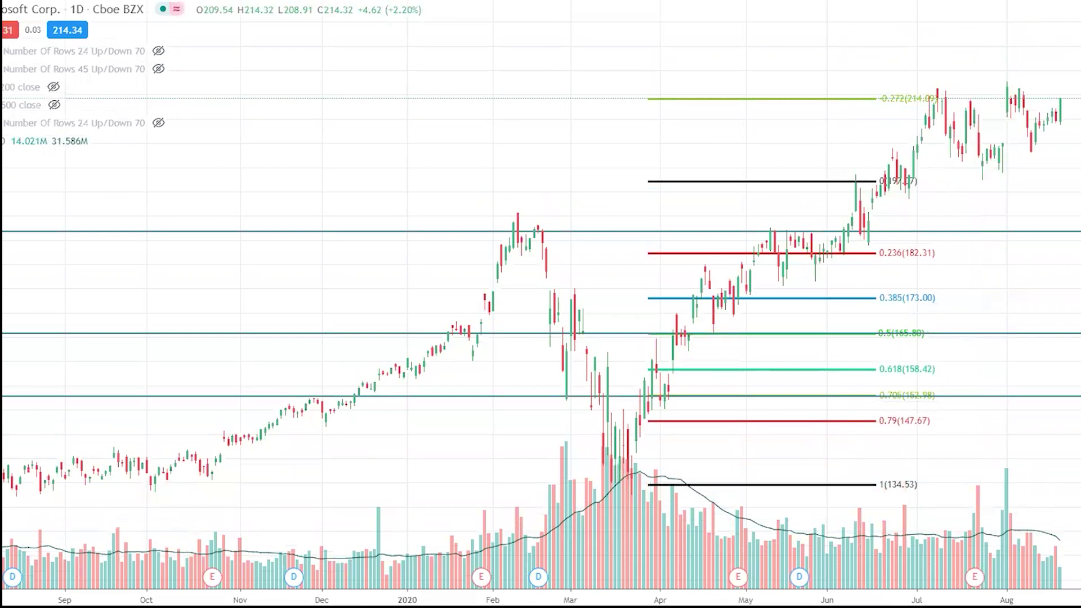
# - Draw two resistance lines across Microsoft's July and August highs, sketch an upward breakout beyond them and clear the ink
pyautogui.moveTo(910, 92); pyautogui.dragTo(1080, 95)
pyautogui.moveTo(870, 81); pyautogui.dragTo(1080, 85)
pyautogui.moveTo(1073, 197); pyautogui.dragTo(1080, 194)
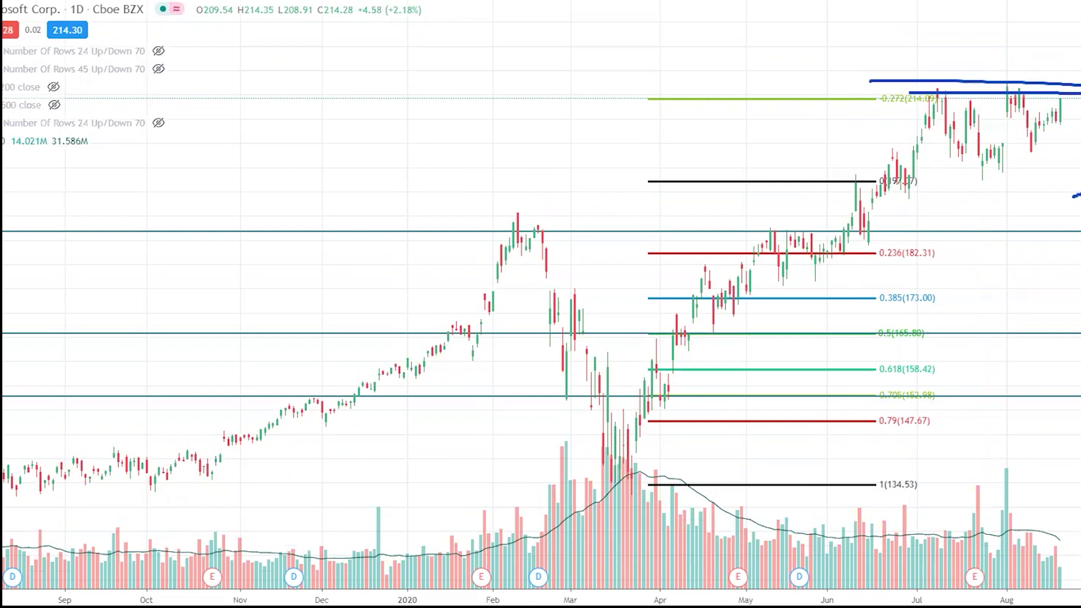
pyautogui.moveTo(1069, 90); pyautogui.dragTo(1080, 35)
pyautogui.press('Escape')
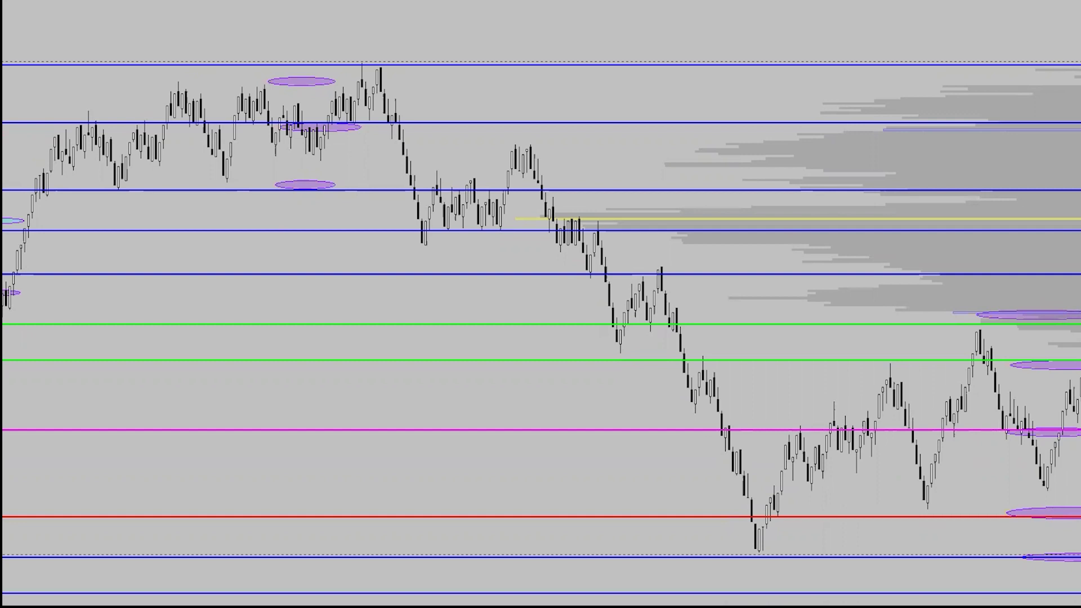
# - Write "10t" over the upper part of the volume profile on the grey candlestick chart and underline it
pyautogui.press('Right')
pyautogui.press('Right')
pyautogui.press('Right')
pyautogui.press('Right')
pyautogui.press('Right')
pyautogui.press('Right')
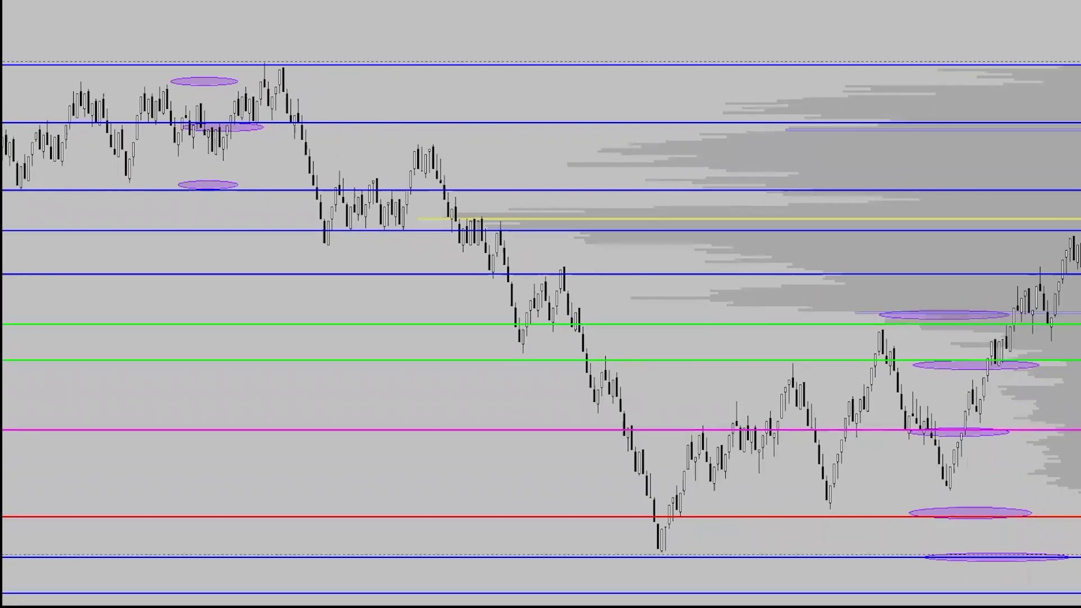
pyautogui.moveTo(898, 83); pyautogui.dragTo(900, 104)
pyautogui.moveTo(923, 85); pyautogui.dragTo(953, 97)
pyautogui.moveTo(854, 118); pyautogui.dragTo(982, 103)
# - Mark the swing high at the upper green line with a cross and arrow, and underline the two swing lows above the red line
pyautogui.moveTo(873, 320)
pyautogui.mouseDown()
pyautogui.moveTo(888, 337)
pyautogui.moveTo(871, 336)
pyautogui.mouseUp()
pyautogui.moveTo(876, 235)
pyautogui.mouseDown()
pyautogui.moveTo(878, 307)
pyautogui.moveTo(896, 287)
pyautogui.mouseUp()
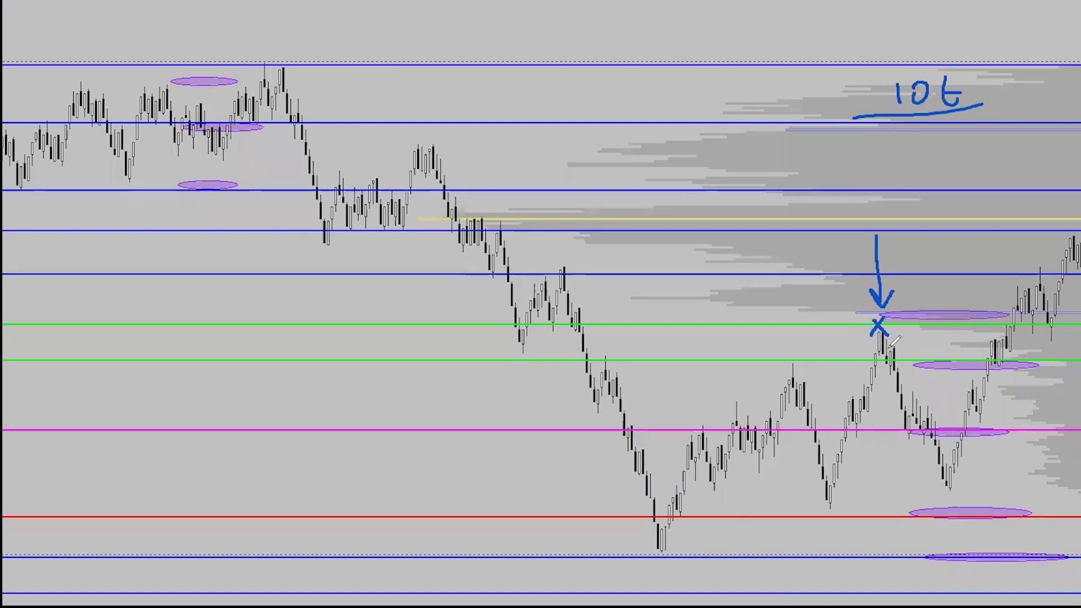
pyautogui.moveTo(944, 438)
pyautogui.mouseDown()
pyautogui.moveTo(941, 529)
pyautogui.moveTo(952, 504)
pyautogui.mouseUp()
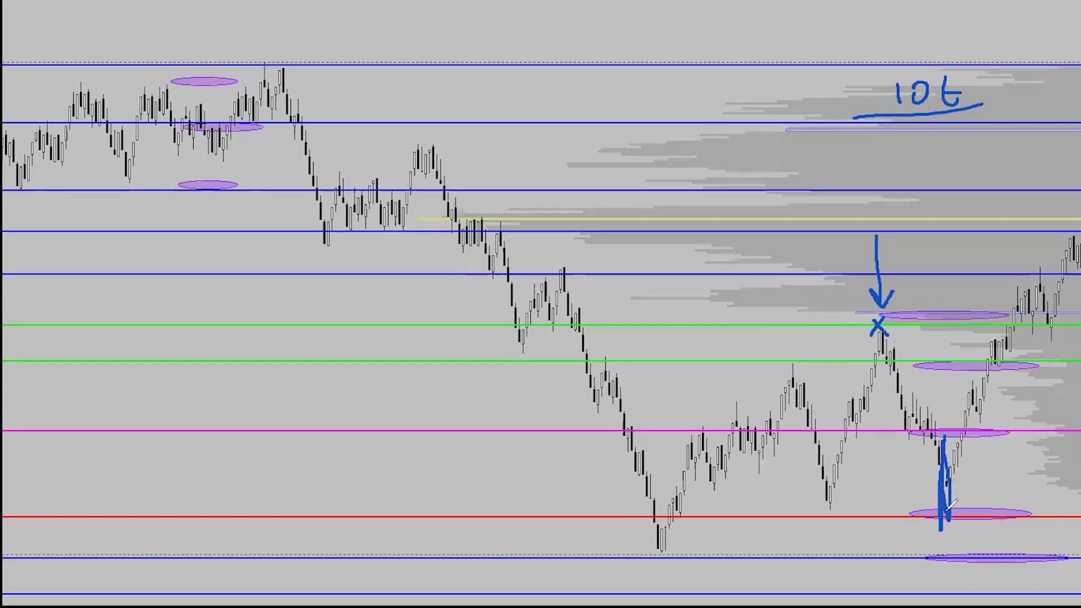
pyautogui.moveTo(780, 499); pyautogui.dragTo(839, 496)
pyautogui.moveTo(922, 486); pyautogui.dragTo(1018, 483)
pyautogui.moveTo(811, 495); pyautogui.dragTo(876, 496)
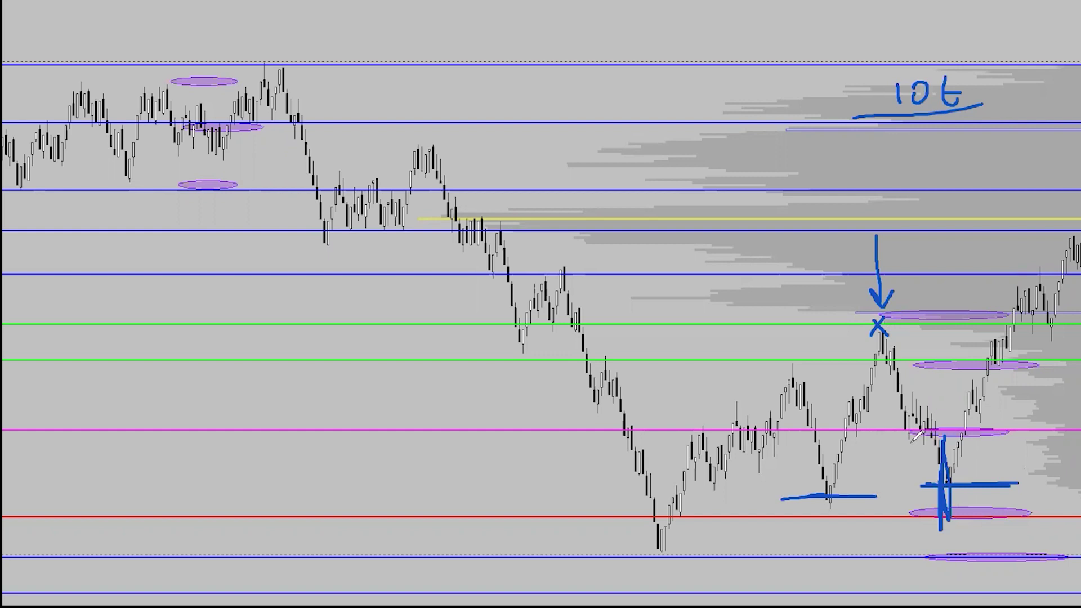
# - Trace the zigzag rally from the lower green line, circle the pullbacks at the upper green line and erase the ink
pyautogui.moveTo(990, 376)
pyautogui.mouseDown()
pyautogui.moveTo(1032, 270)
pyautogui.moveTo(1042, 321)
pyautogui.moveTo(1022, 327)
pyautogui.moveTo(1034, 313)
pyautogui.moveTo(1056, 333)
pyautogui.moveTo(1049, 309)
pyautogui.moveTo(1078, 228)
pyautogui.mouseUp()
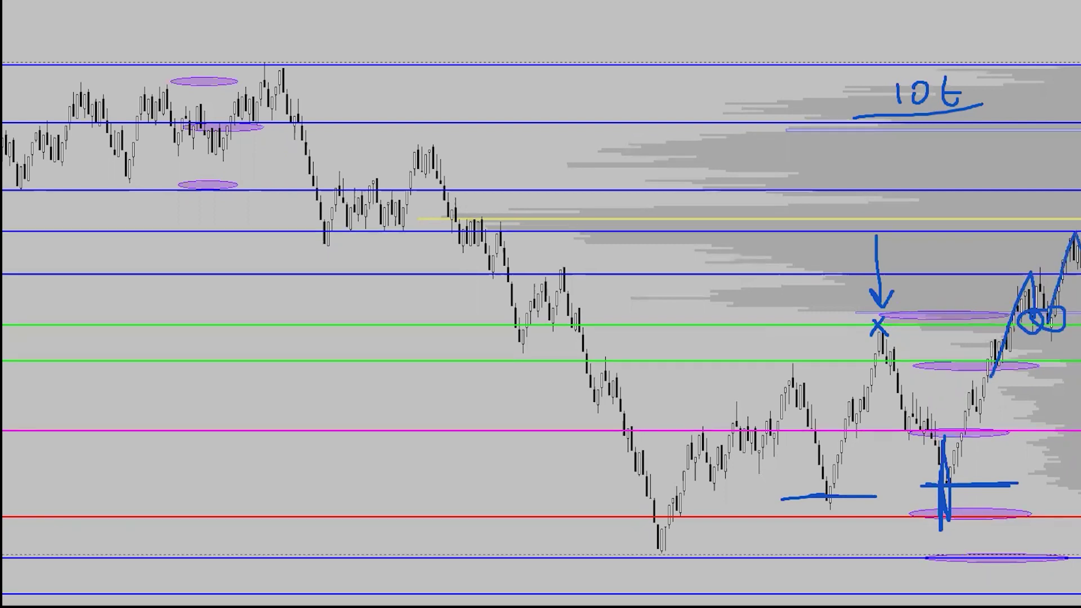
pyautogui.moveTo(981, 282)
pyautogui.mouseDown()
pyautogui.moveTo(1080, 282)
pyautogui.moveTo(1037, 266)
pyautogui.mouseUp()
pyautogui.press('e')
# - Mark the pullback at the upper green line with a horizontal line and cross, draw a long downward arrow and erase the ink
pyautogui.moveTo(1067, 243); pyautogui.dragTo(1080, 286)
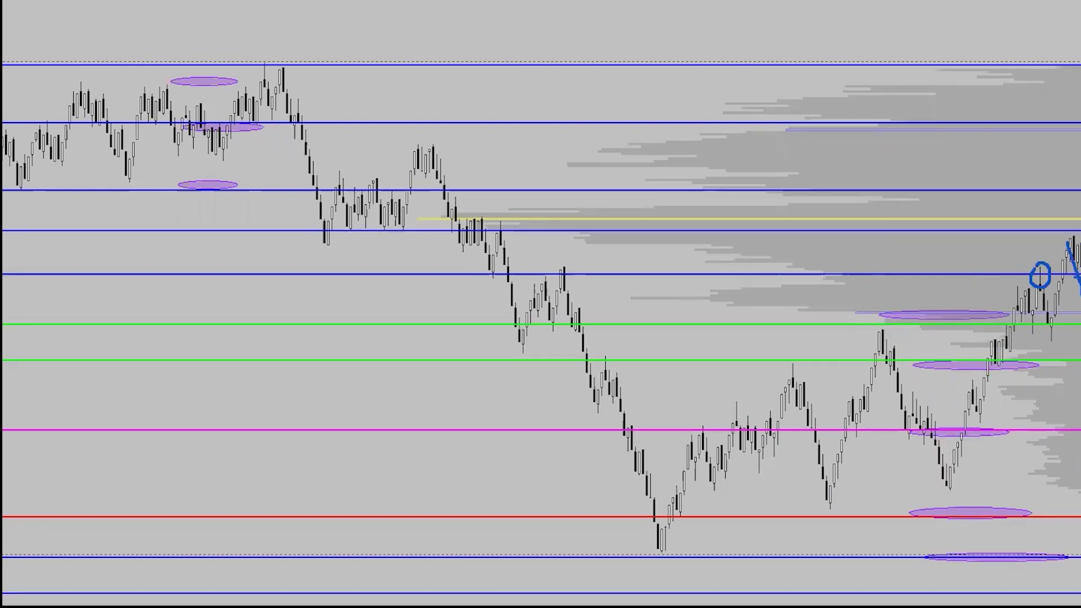
pyautogui.moveTo(1046, 325)
pyautogui.mouseDown()
pyautogui.moveTo(1060, 339)
pyautogui.moveTo(1048, 340)
pyautogui.mouseUp()
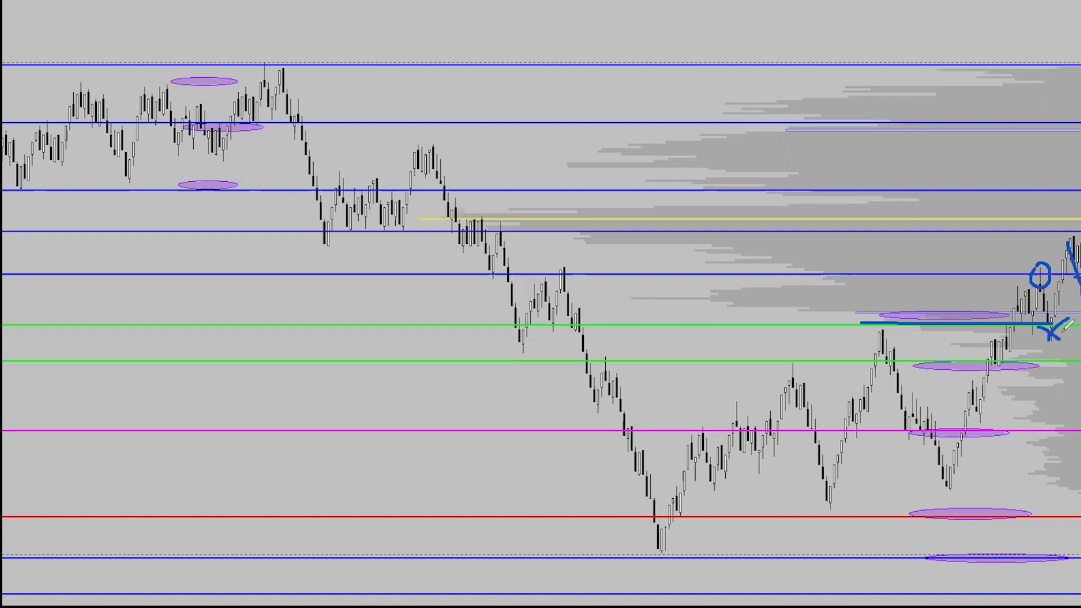
pyautogui.moveTo(1051, 337)
pyautogui.mouseDown()
pyautogui.moveTo(1062, 600)
pyautogui.moveTo(1074, 577)
pyautogui.mouseUp()
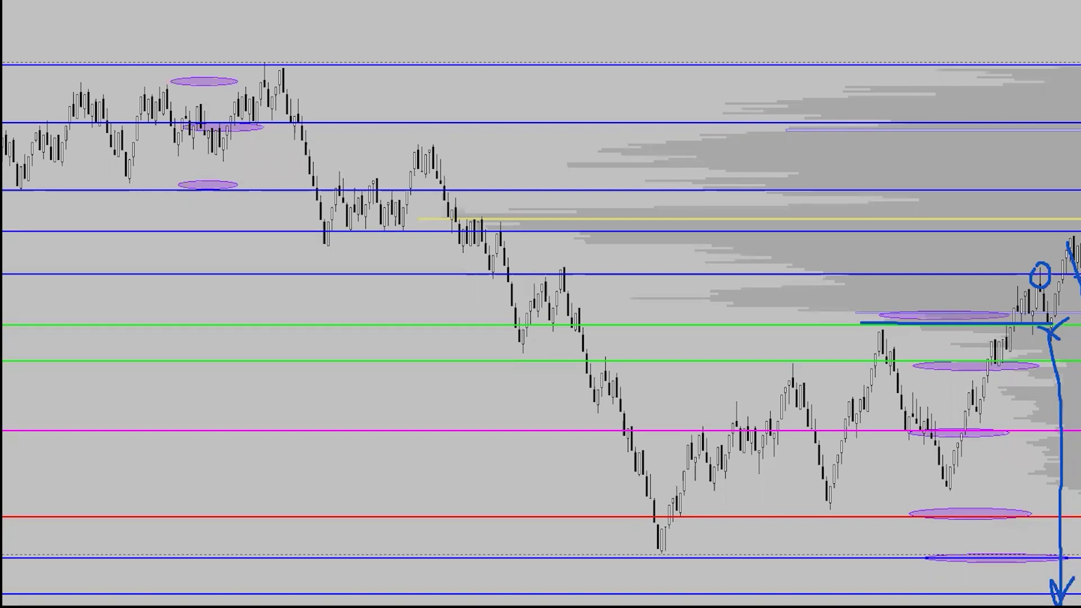
pyautogui.press('e')
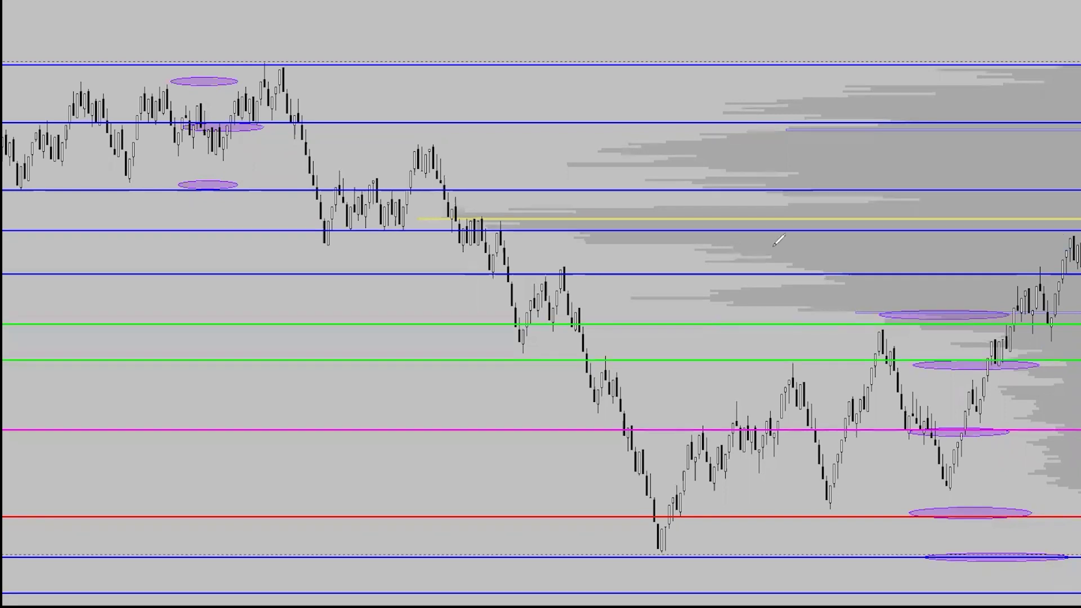
# - Write a circled "4t" over the volume profile and draw an arrow down to the blue level above it
pyautogui.moveTo(795, 213)
pyautogui.mouseDown()
pyautogui.moveTo(802, 238)
pyautogui.moveTo(791, 269)
pyautogui.mouseUp()
pyautogui.moveTo(815, 234)
pyautogui.mouseDown()
pyautogui.moveTo(812, 265)
pyautogui.moveTo(839, 251)
pyautogui.mouseUp()
pyautogui.moveTo(791, 162)
pyautogui.mouseDown()
pyautogui.moveTo(878, 242)
pyautogui.moveTo(813, 167)
pyautogui.mouseUp()
pyautogui.moveTo(838, 66)
pyautogui.mouseDown()
pyautogui.moveTo(820, 125)
pyautogui.moveTo(836, 117)
pyautogui.mouseUp()
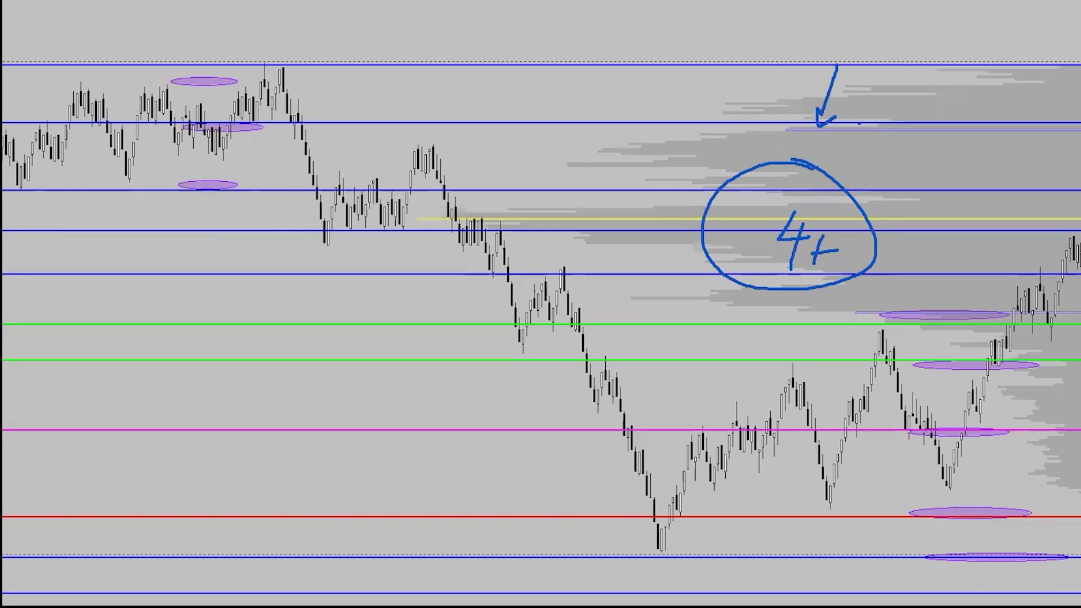
# - Mark the latest swing high with a line, write a note beginning with 7, underline the pullback zone and clear the ink
pyautogui.moveTo(1031, 233); pyautogui.dragTo(1080, 233)
pyautogui.moveTo(970, 110)
pyautogui.mouseDown()
pyautogui.moveTo(990, 147)
pyautogui.moveTo(1013, 128)
pyautogui.moveTo(1026, 147)
pyautogui.mouseUp()
pyautogui.click(1034, 146)
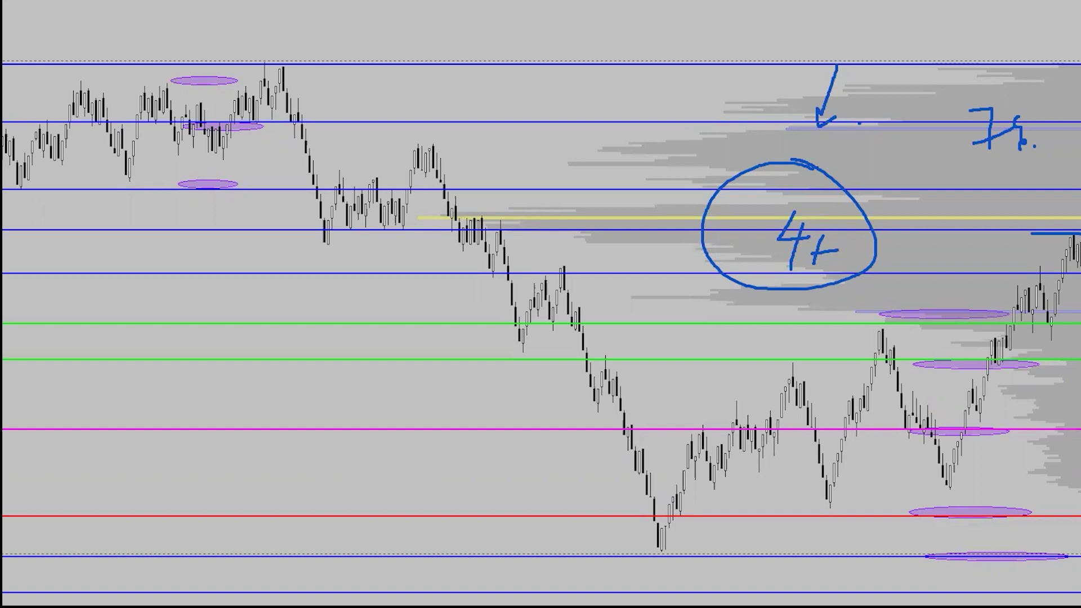
pyautogui.moveTo(975, 316); pyautogui.dragTo(1080, 310)
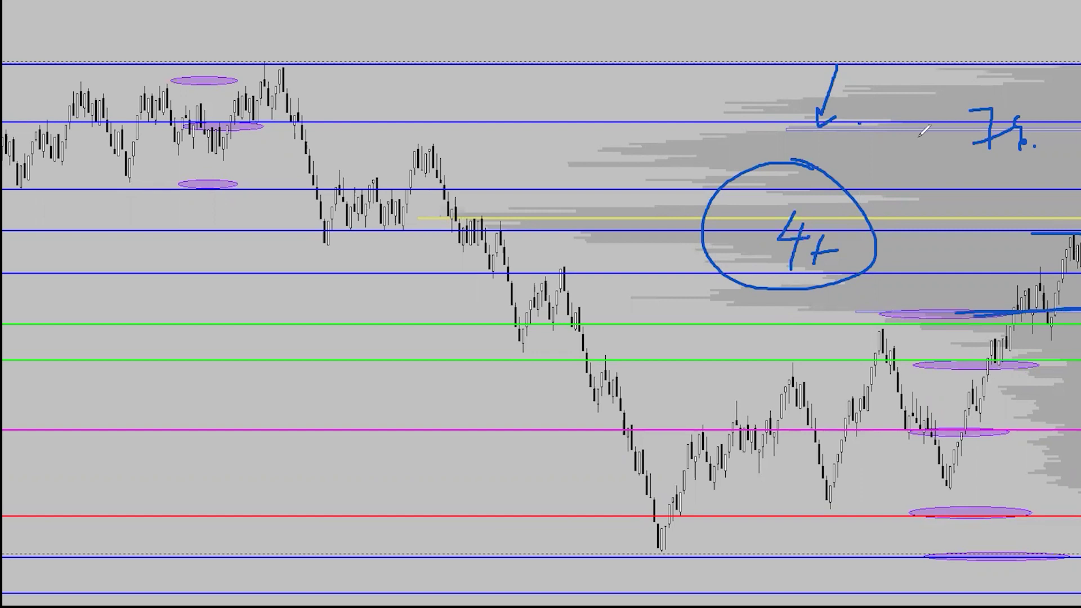
pyautogui.press('Escape')
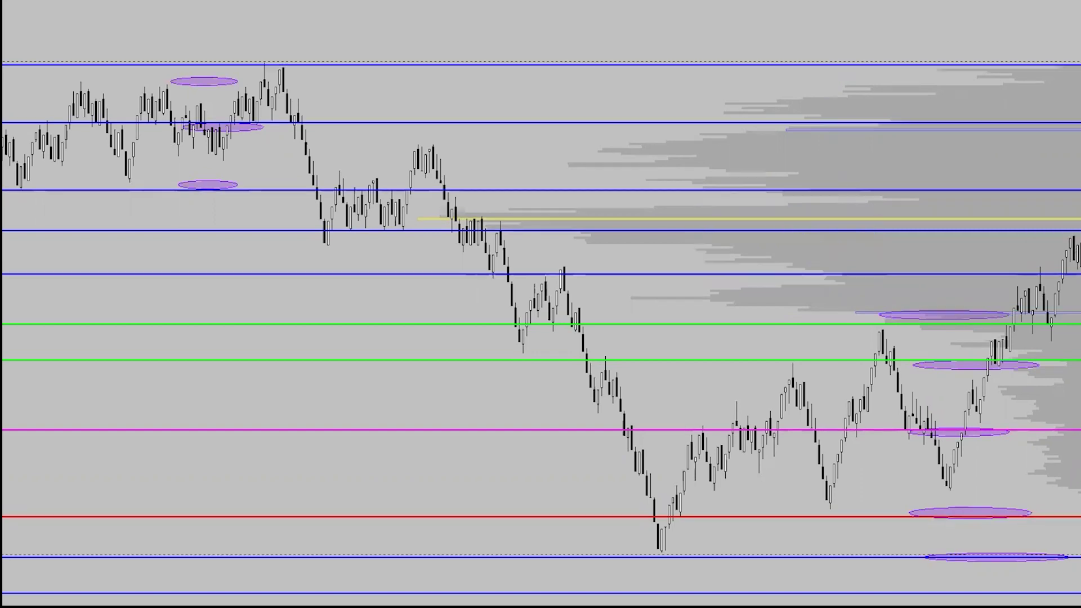